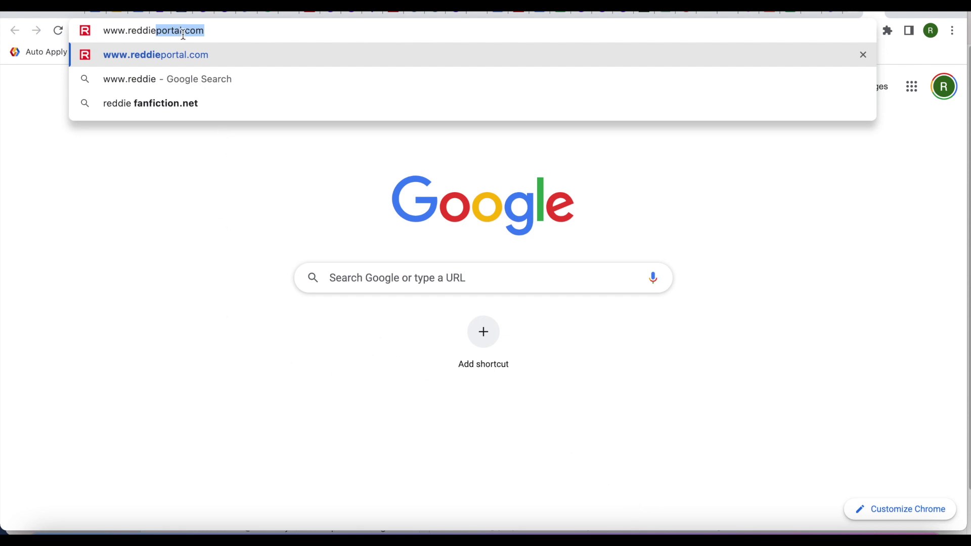
- Open the Reddie Portal site and log in with the account username, password and verification code
{"action": "key", "text": "Return"}
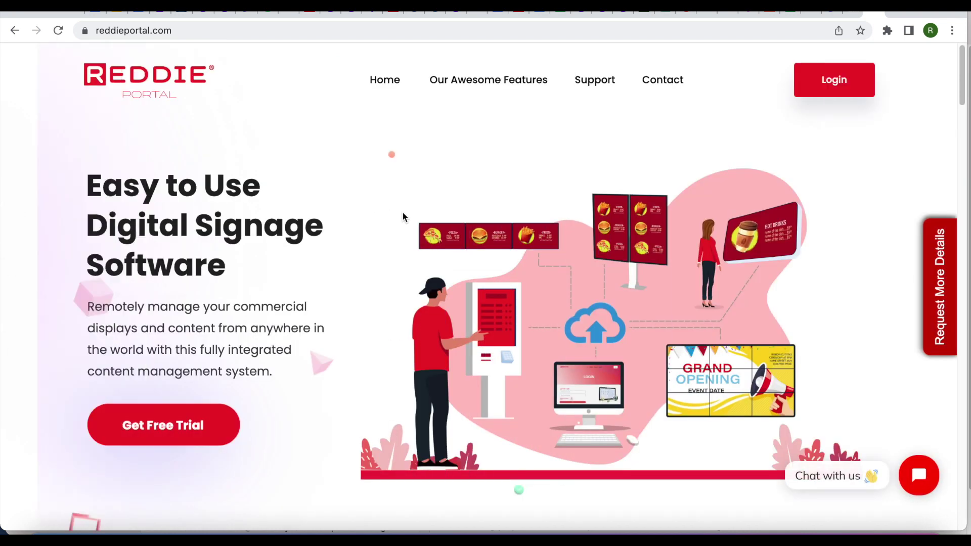
{"action": "left_click", "coordinate": [833, 87]}
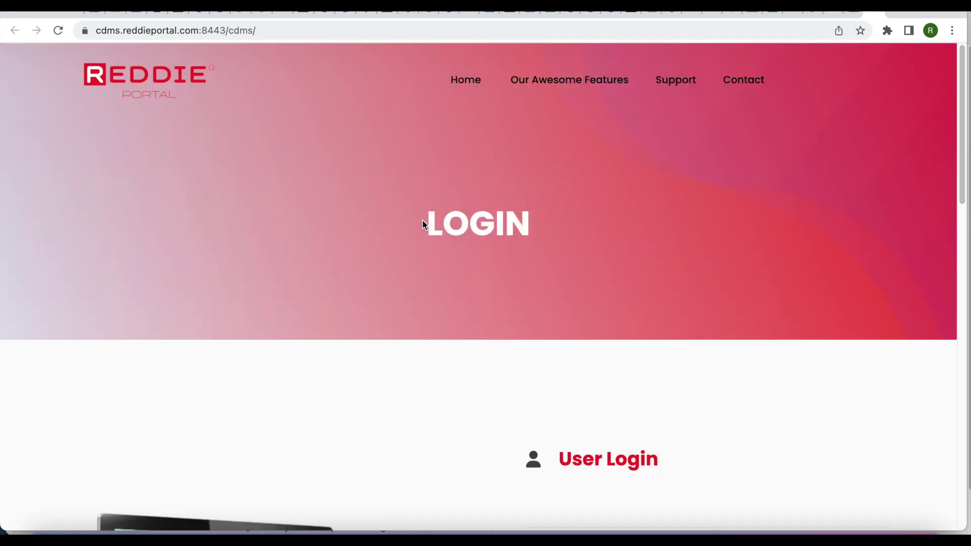
{"action": "scroll", "coordinate": [965, 187], "scroll_direction": "down", "scroll_amount": 2}
{"action": "left_click_drag", "start_coordinate": [965, 187], "coordinate": [966, 258]}
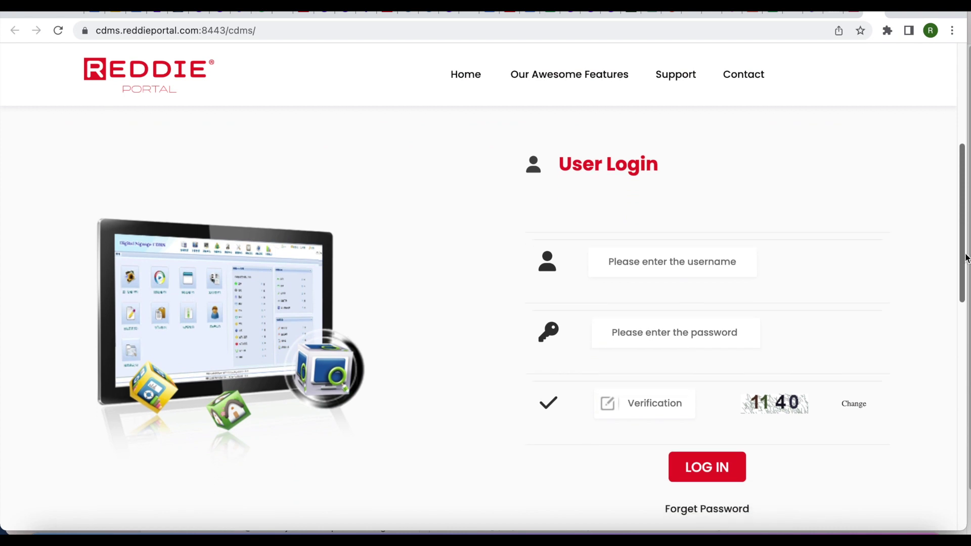
{"action": "type", "text": "joh"}
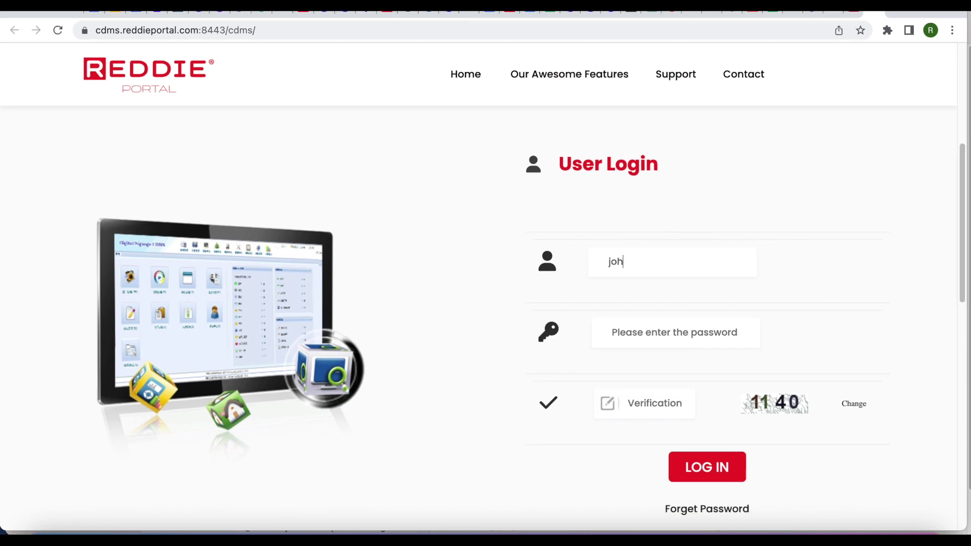
{"action": "type", "text": "n"}
{"action": "type", "text": "••••"}
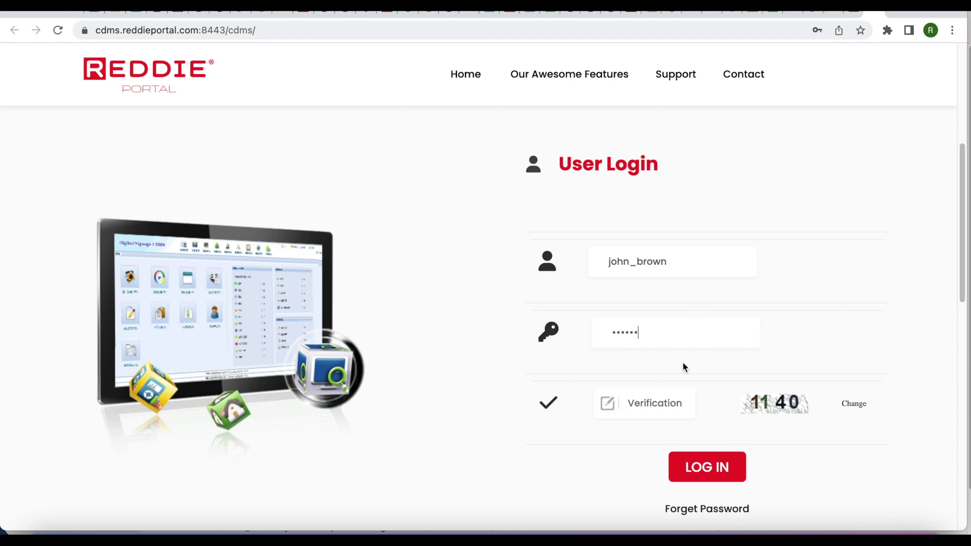
{"action": "left_click", "coordinate": [673, 401]}
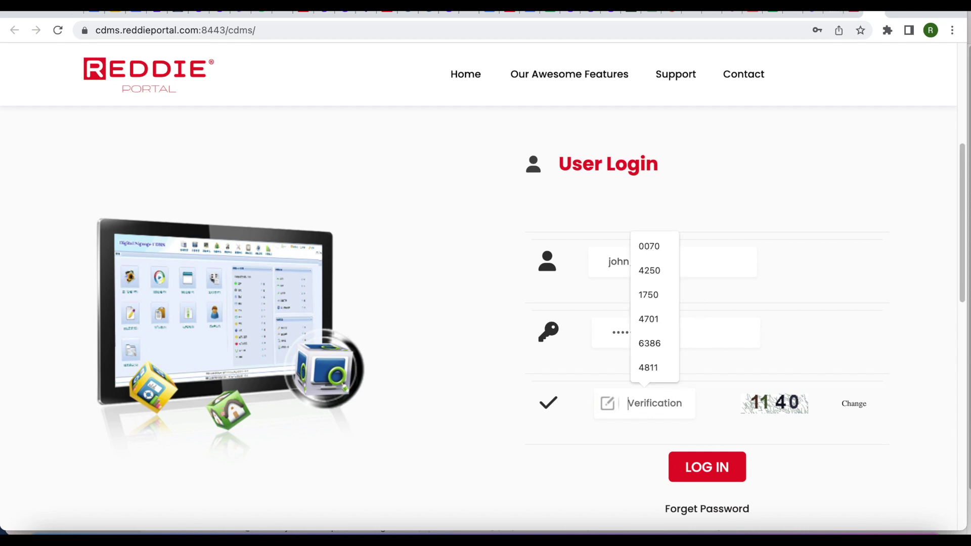
{"action": "type", "text": "1140"}
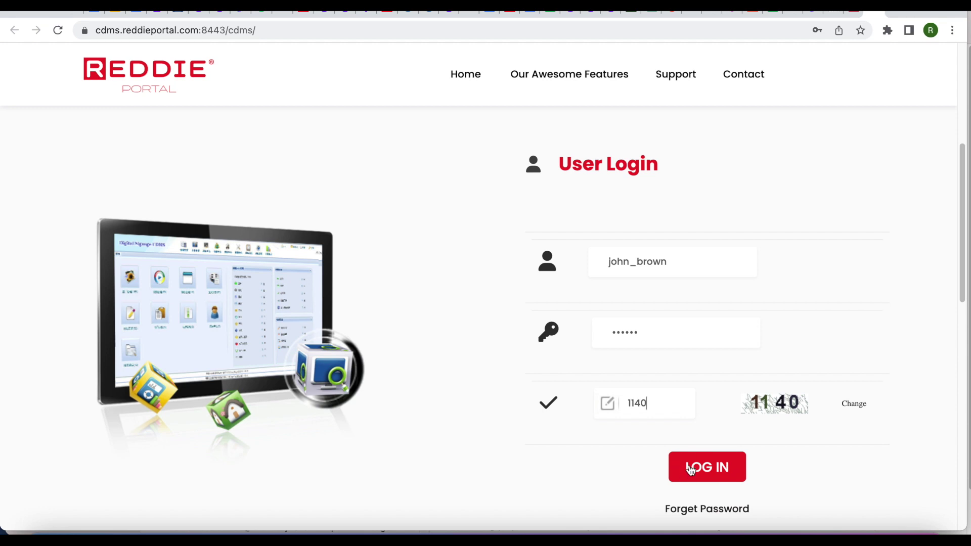
{"action": "left_click", "coordinate": [690, 470]}
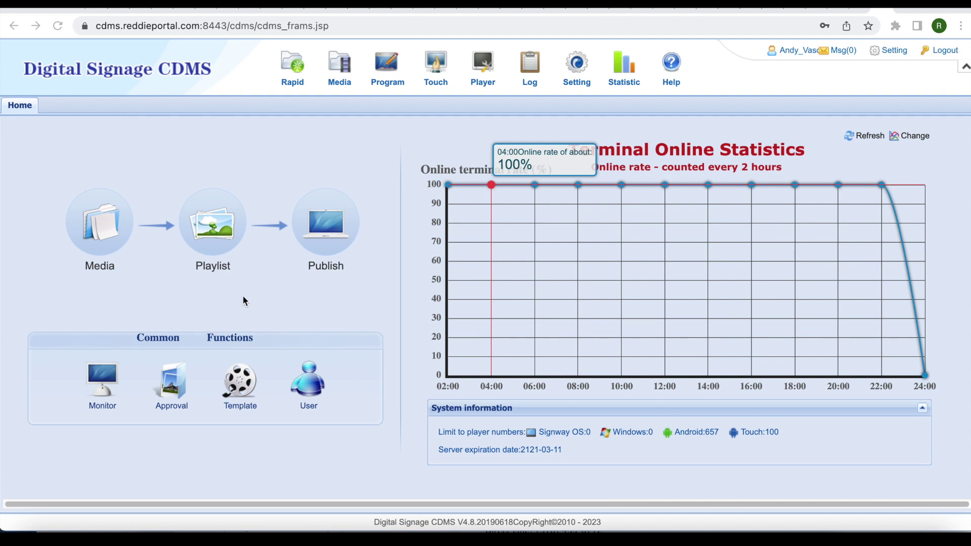
- Show the playlists as List, then Thumbnail, and open 'Empandas & Tequenos' in the editor
{"action": "left_click", "coordinate": [213, 221]}
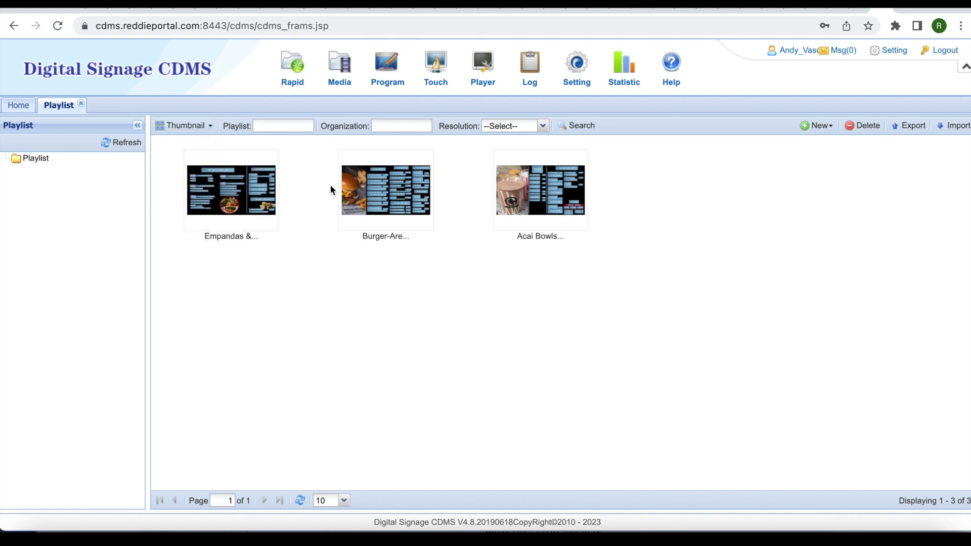
{"action": "left_click", "coordinate": [209, 126]}
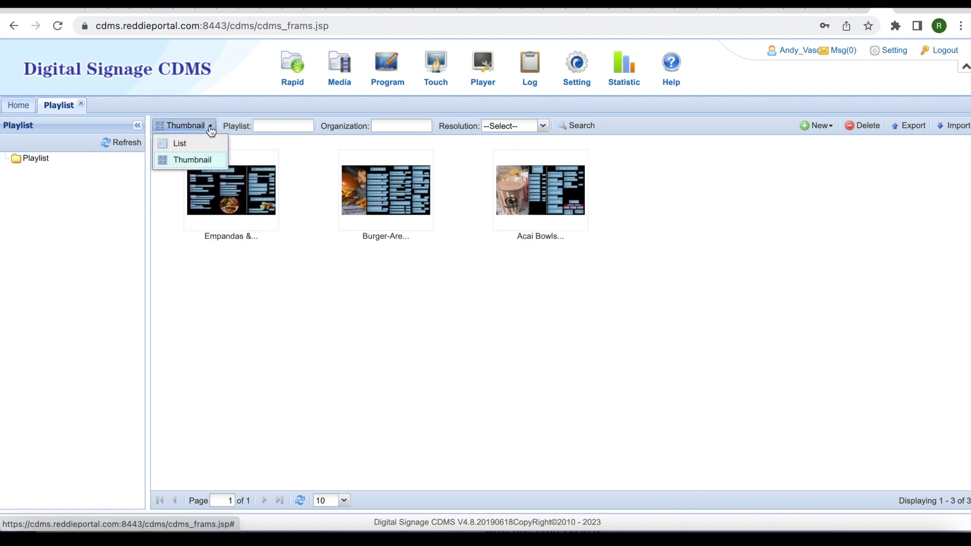
{"action": "left_click", "coordinate": [199, 144]}
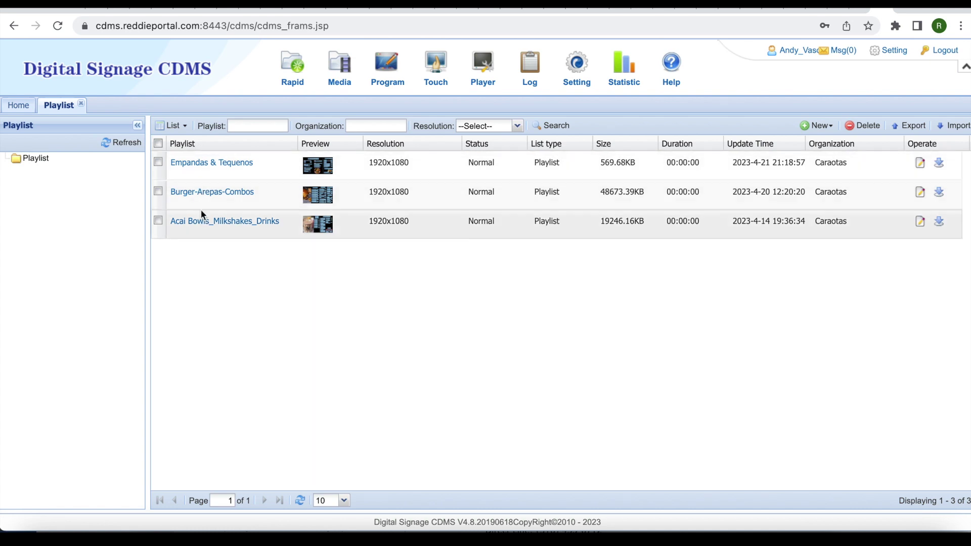
{"action": "left_click", "coordinate": [176, 129]}
{"action": "left_click", "coordinate": [187, 158]}
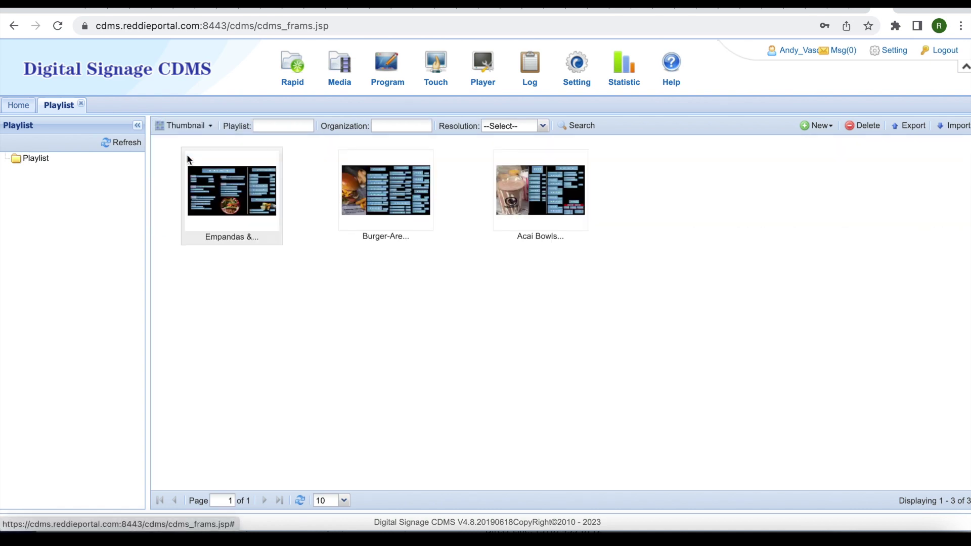
{"action": "double_click", "coordinate": [226, 195]}
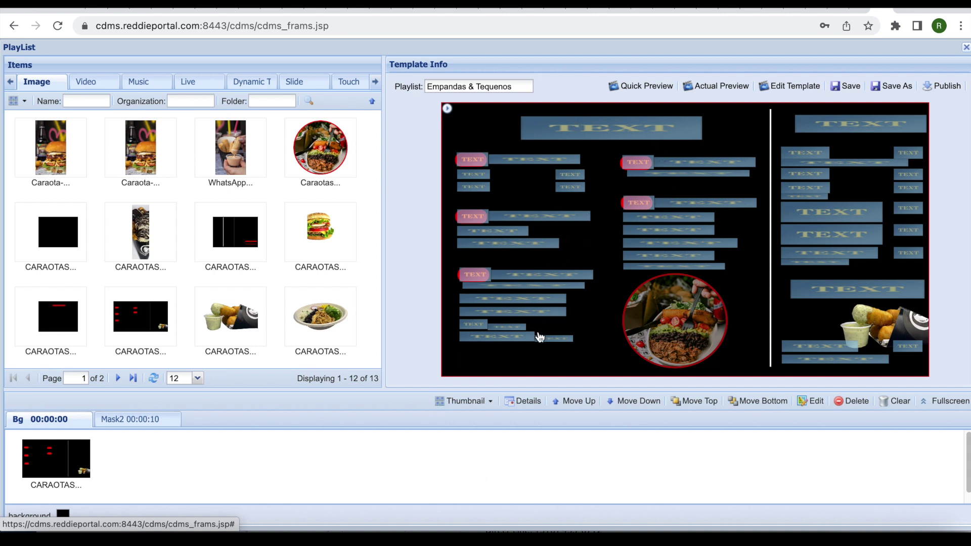
- Edit the menu board text so BOWL costs $13.95 instead of $12.95, and save
{"action": "double_click", "coordinate": [578, 188]}
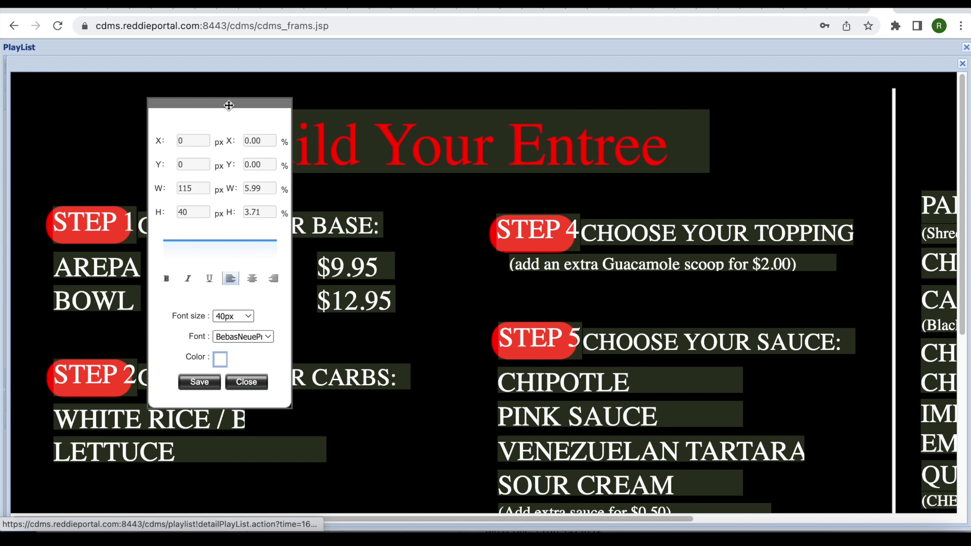
{"action": "left_click_drag", "start_coordinate": [228, 103], "coordinate": [776, 95]}
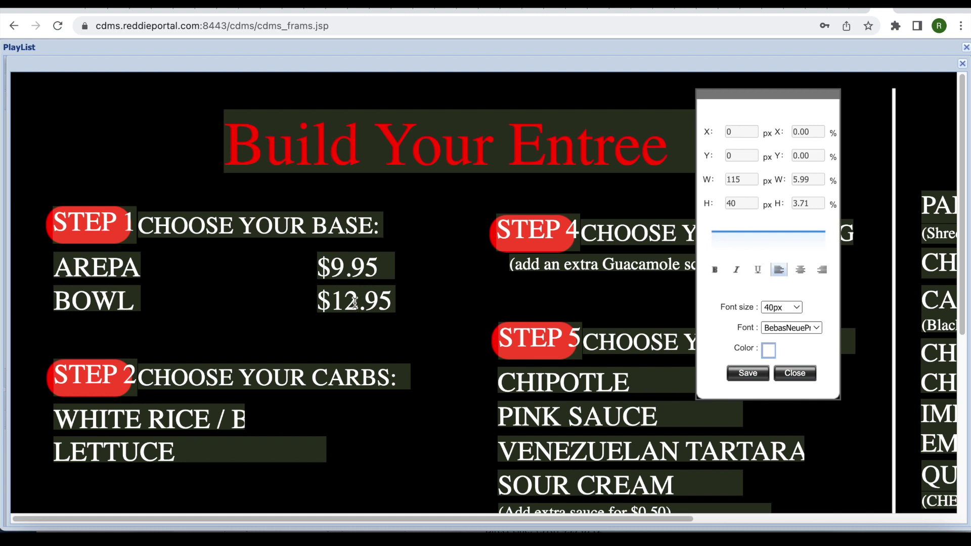
{"action": "key", "text": "BackSpace"}
{"action": "type", "text": "3"}
{"action": "left_click", "coordinate": [741, 376]}
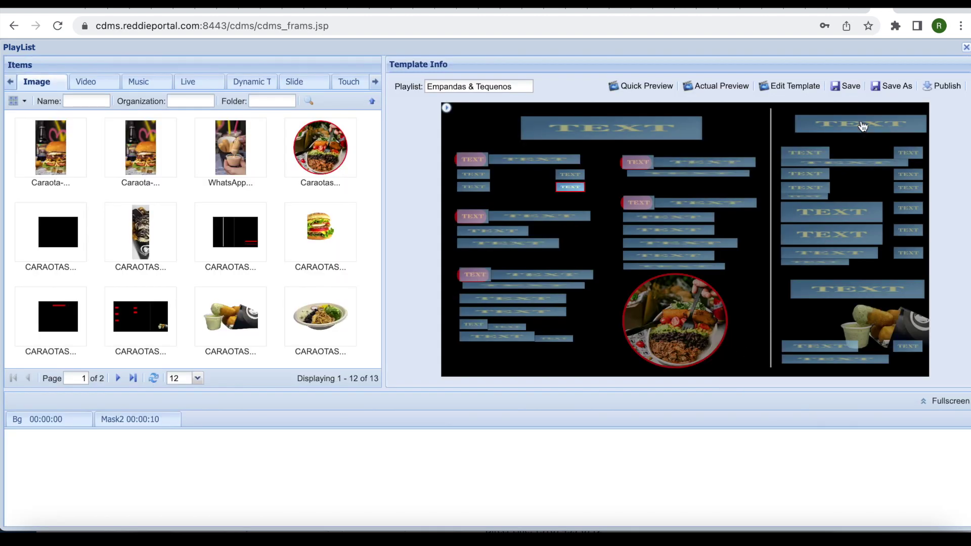
- Save the Empandas & Tequenos playlist, keeping 'Continue to modify the current playlist' selected
{"action": "left_click", "coordinate": [849, 93]}
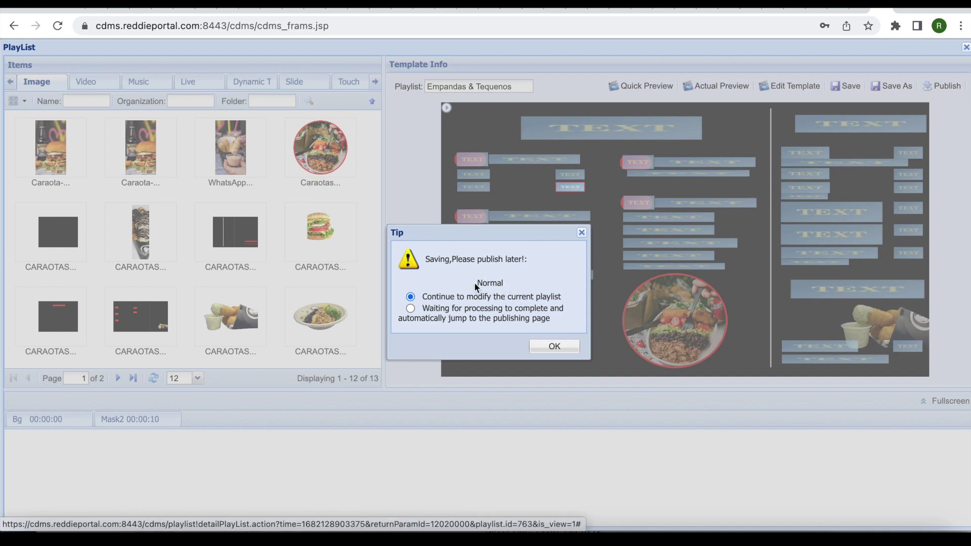
{"action": "left_click", "coordinate": [548, 347]}
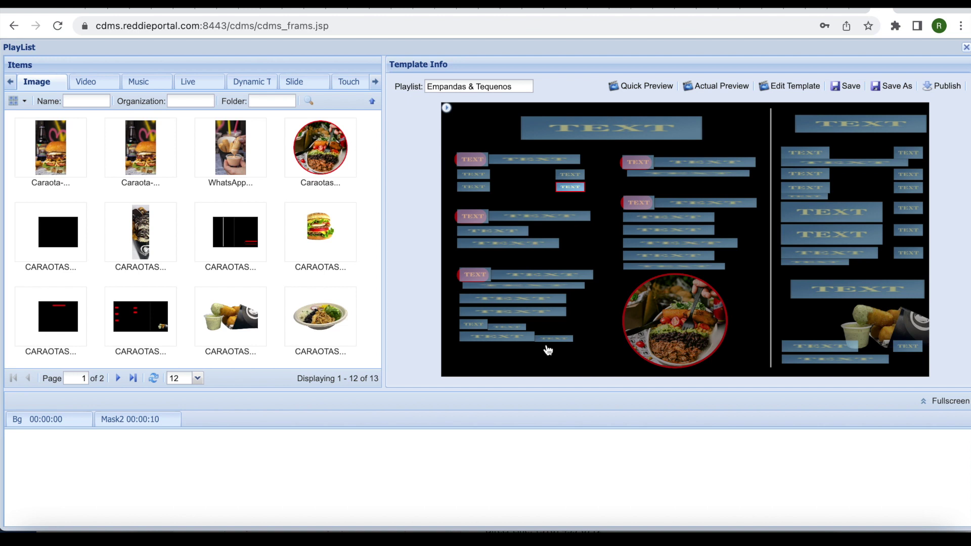
- Add the burger image to the Mask2 layer, then delete it so only the round food photo remains
{"action": "left_click", "coordinate": [132, 420]}
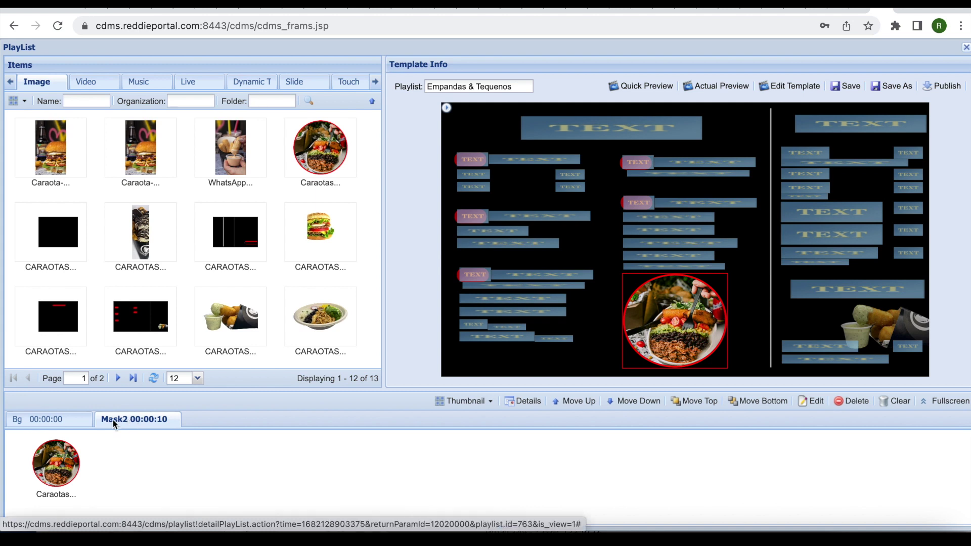
{"action": "left_click", "coordinate": [319, 203]}
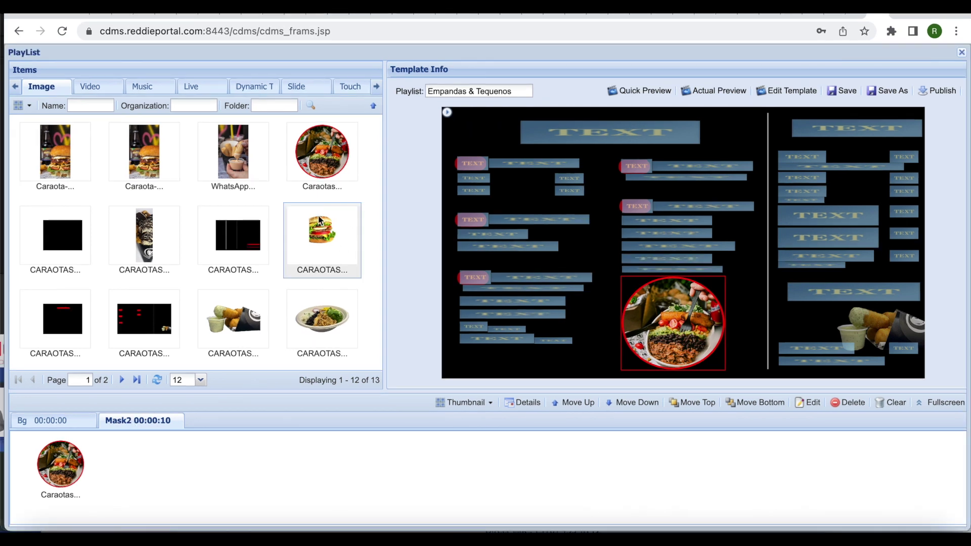
{"action": "left_click_drag", "start_coordinate": [318, 203], "coordinate": [243, 451]}
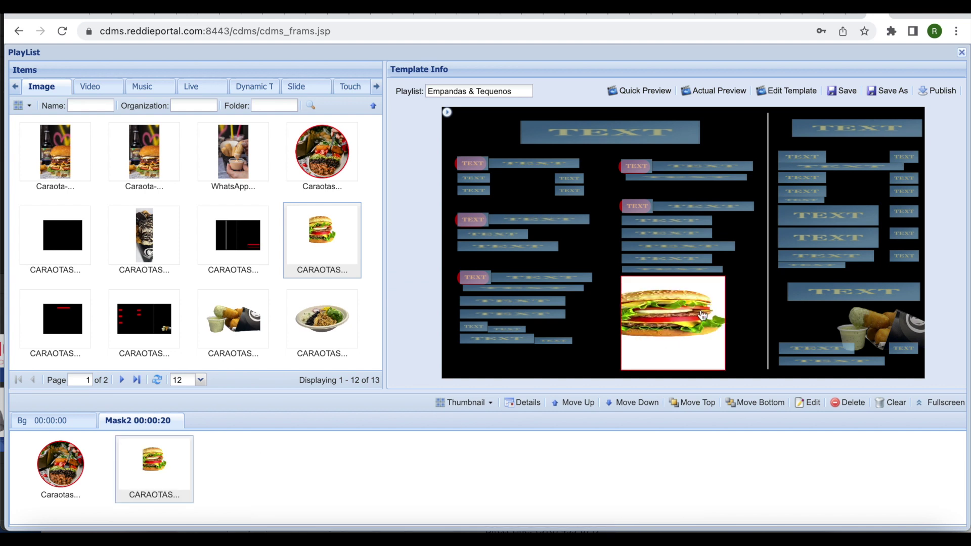
{"action": "mouse_move", "coordinate": [168, 474]}
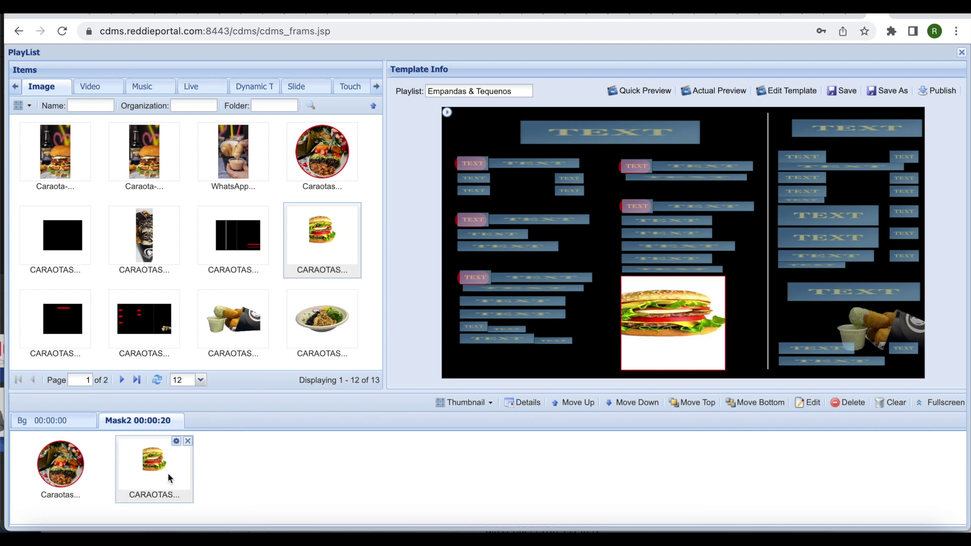
{"action": "left_click", "coordinate": [188, 442]}
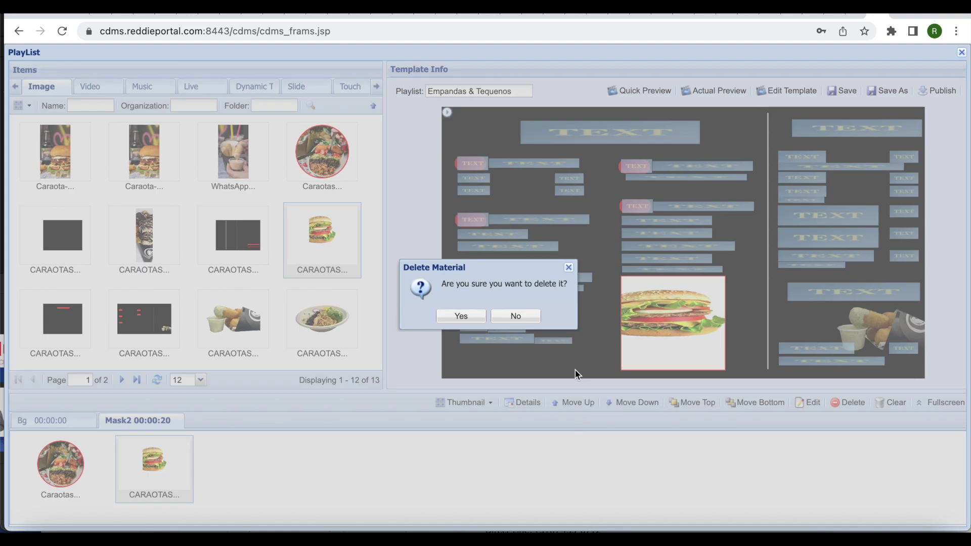
{"action": "left_click", "coordinate": [470, 322]}
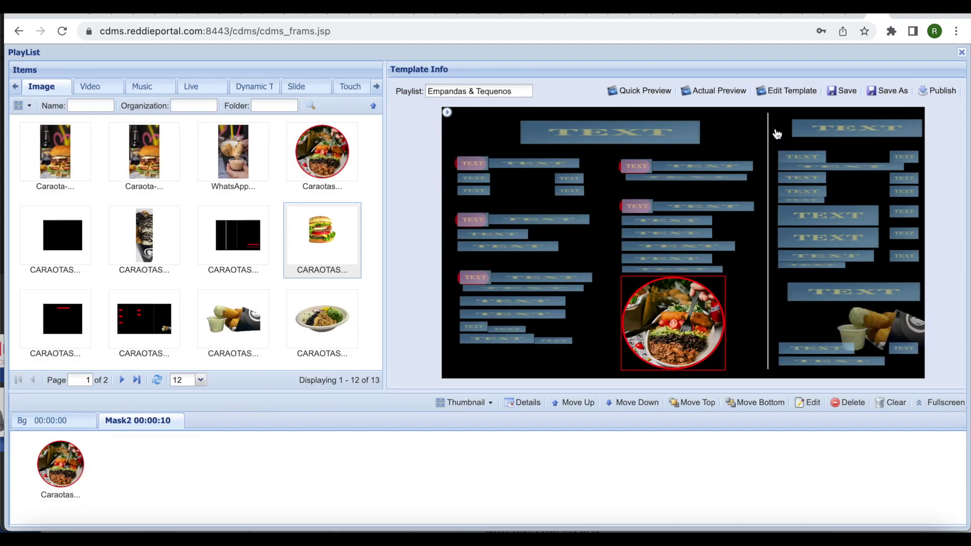
- Re-save the playlist, preview the full menu board, then close the preview and start publishing
{"action": "left_click", "coordinate": [836, 91]}
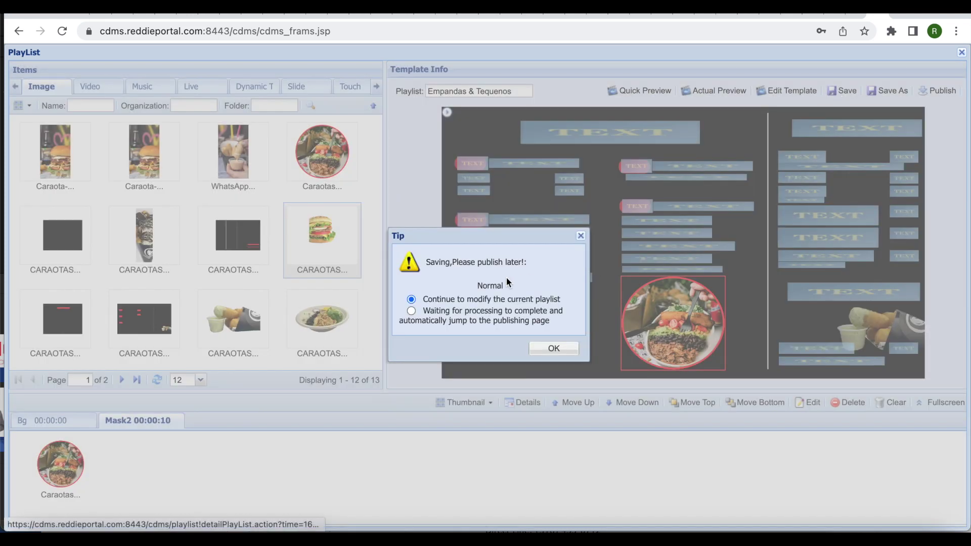
{"action": "left_click", "coordinate": [555, 350]}
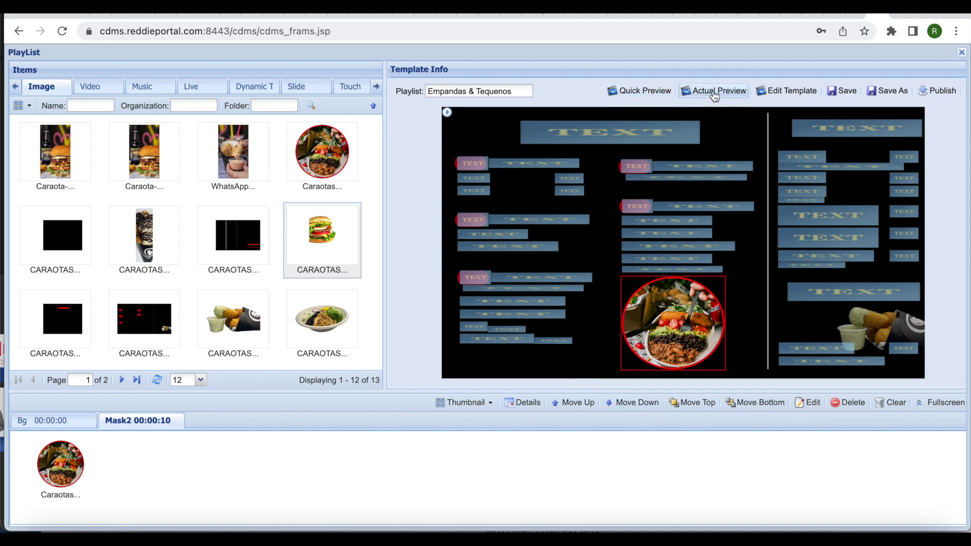
{"action": "left_click", "coordinate": [648, 95]}
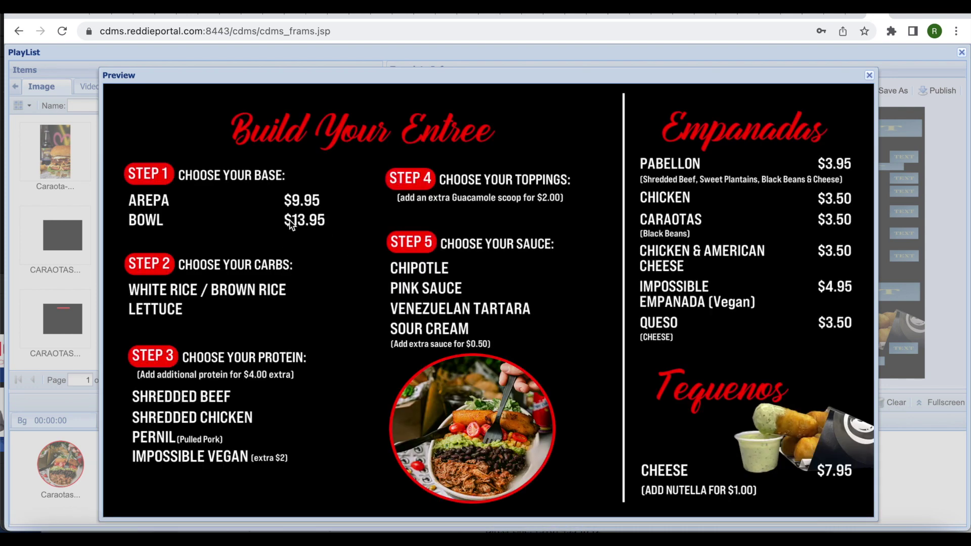
{"action": "left_click", "coordinate": [870, 75]}
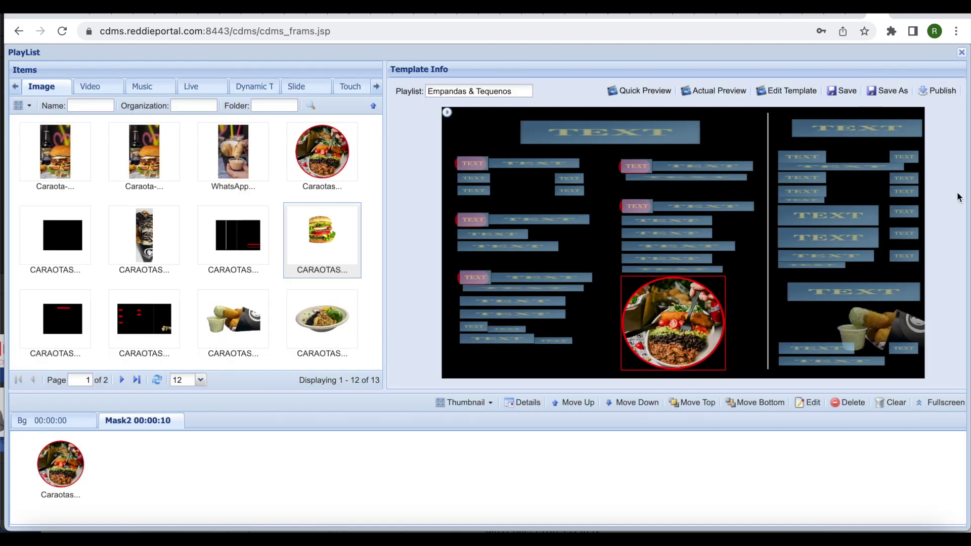
{"action": "left_click", "coordinate": [942, 93]}
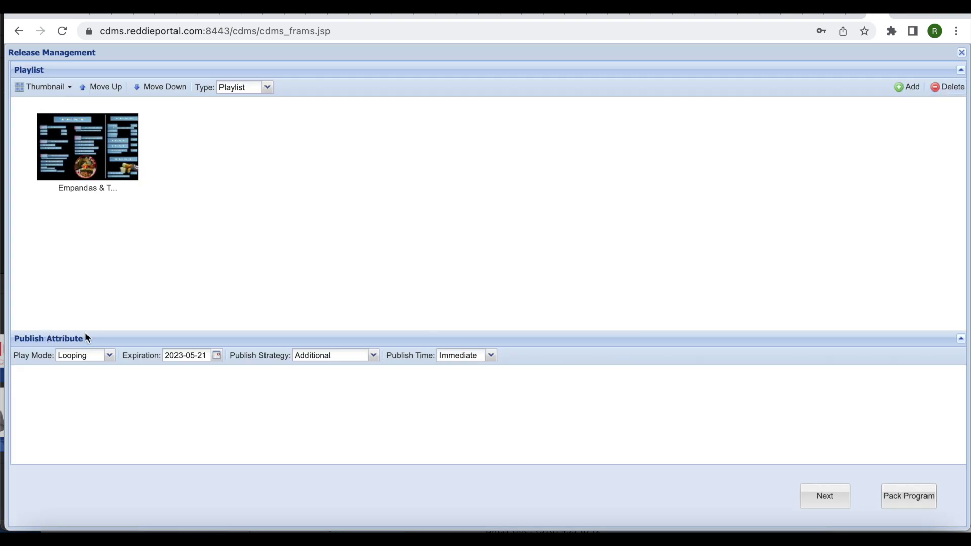
- Keep Play Mode as Looping and set the expiration date to 2028-12-31
{"action": "left_click", "coordinate": [109, 356]}
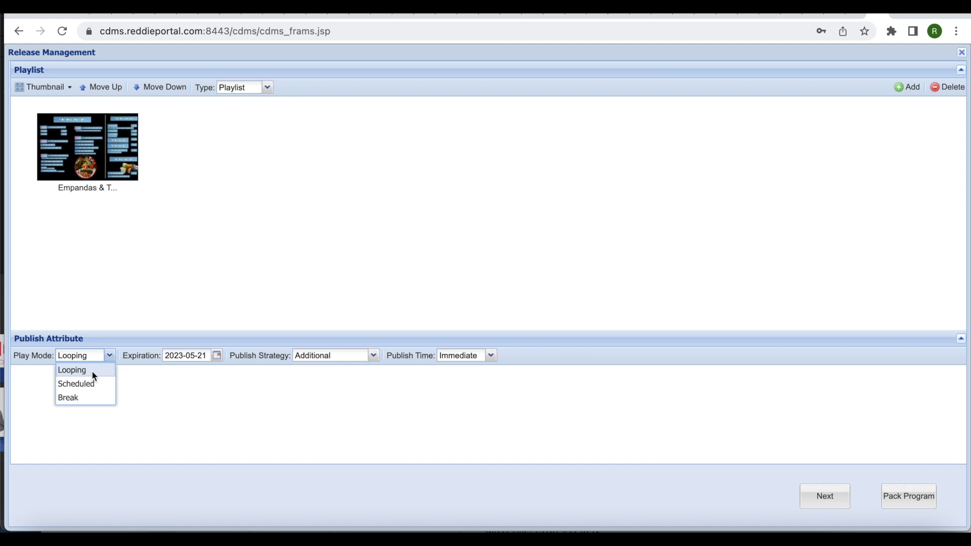
{"action": "left_click", "coordinate": [92, 370]}
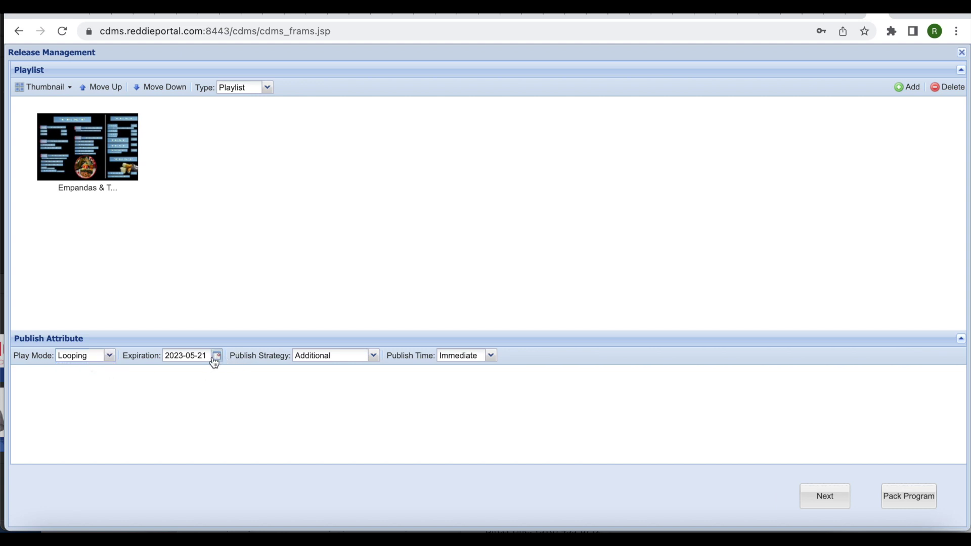
{"action": "left_click", "coordinate": [216, 357]}
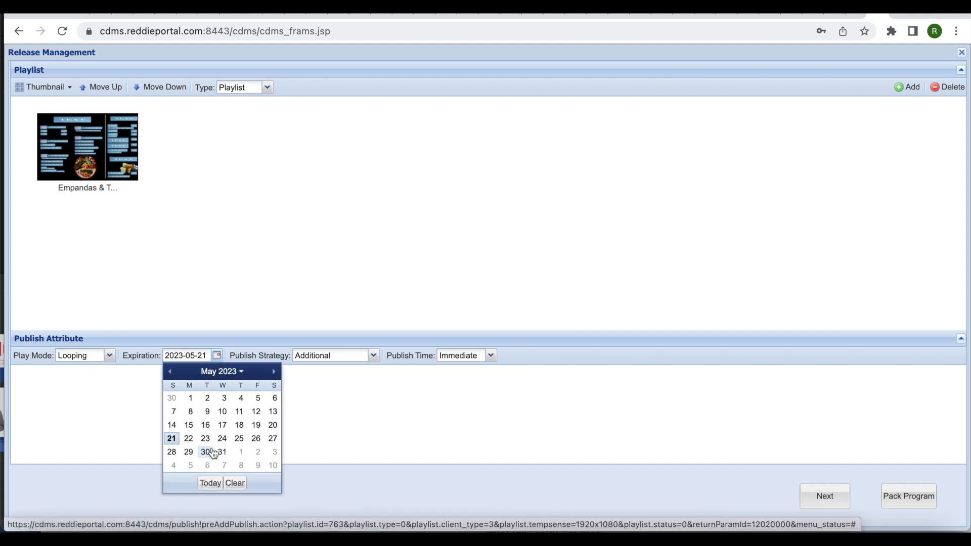
{"action": "left_click", "coordinate": [242, 372]}
{"action": "left_click", "coordinate": [262, 465]}
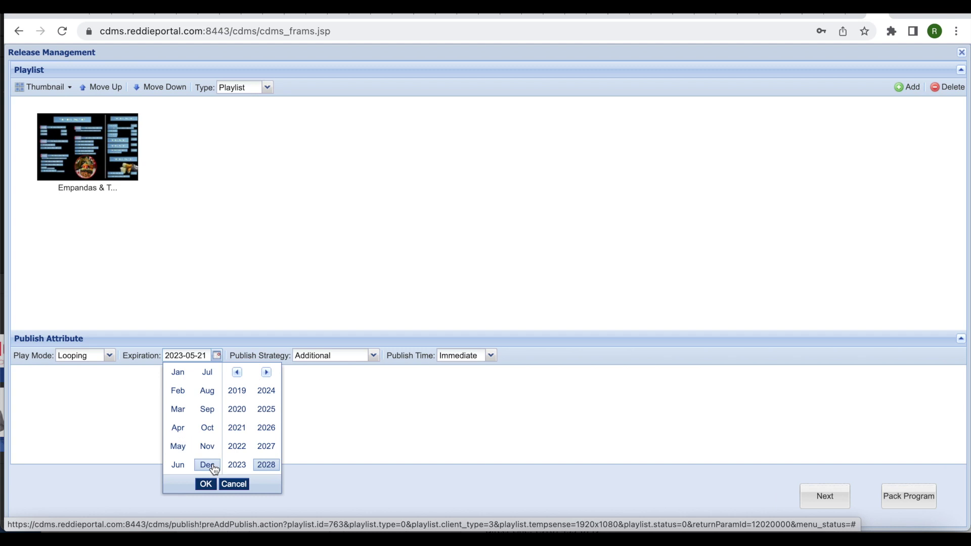
{"action": "left_click", "coordinate": [211, 484]}
{"action": "left_click", "coordinate": [172, 464]}
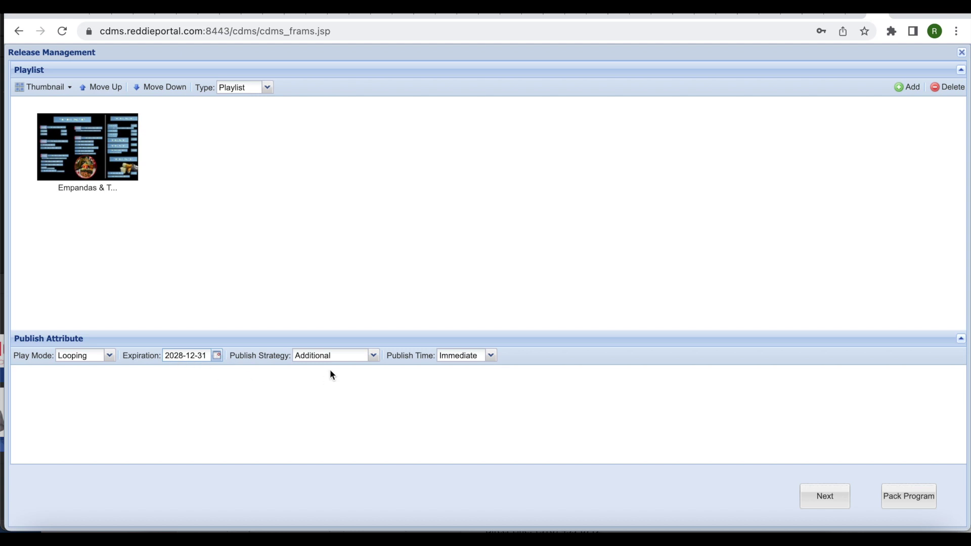
- Set Publish Strategy to Overwrite, keep Publish Time Immediate, and continue to player selection
{"action": "left_click", "coordinate": [374, 357]}
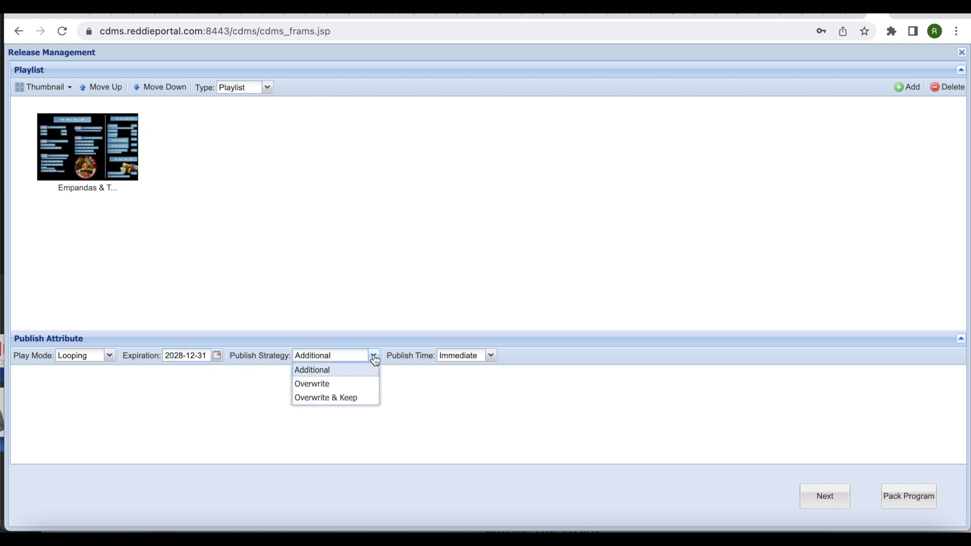
{"action": "left_click", "coordinate": [329, 381]}
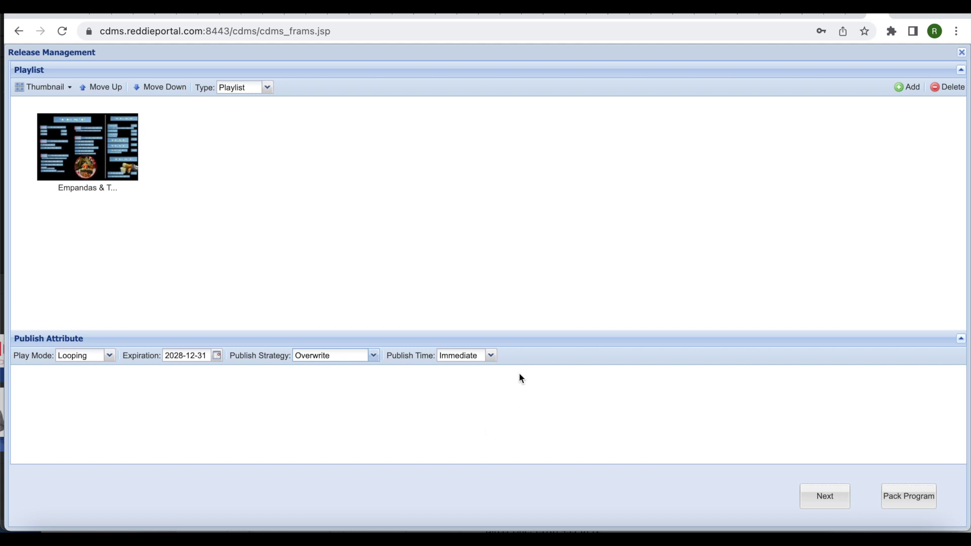
{"action": "left_click", "coordinate": [491, 356]}
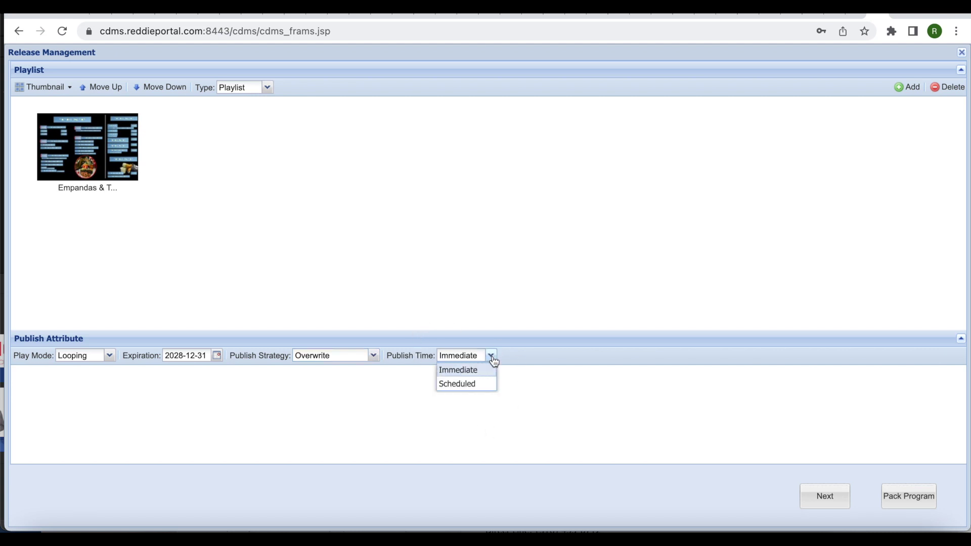
{"action": "left_click", "coordinate": [488, 367]}
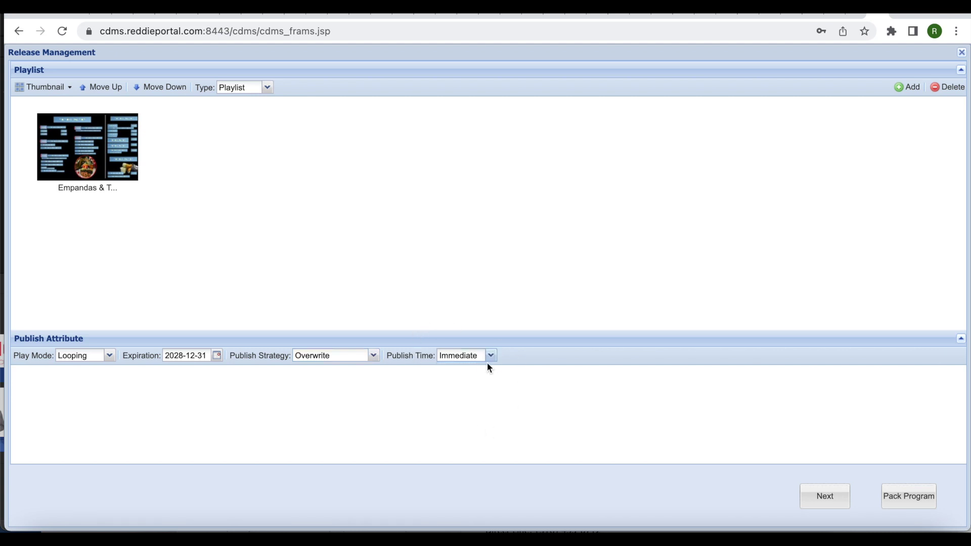
{"action": "left_click", "coordinate": [822, 499]}
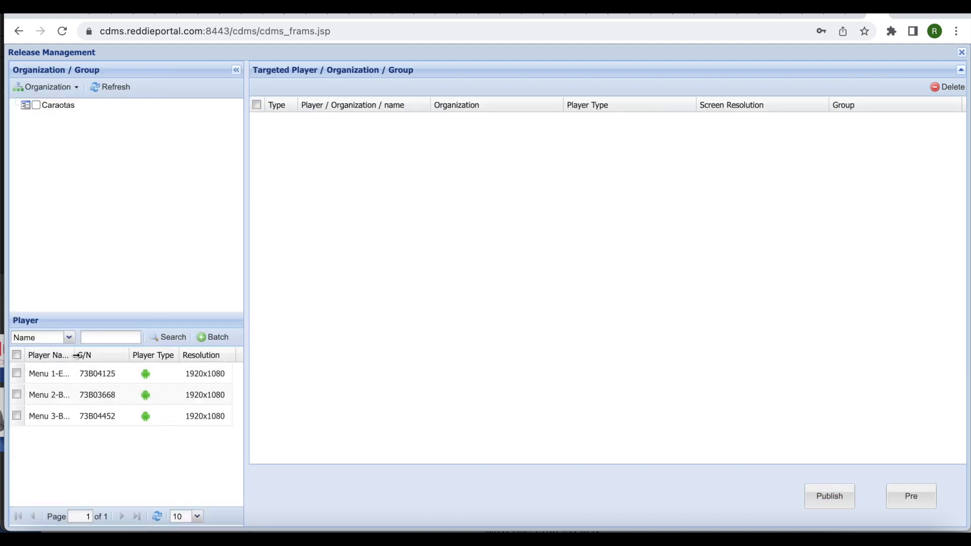
- Publish the playlist to the Menu 1-Empanadas player and acknowledge the Publish Success message
{"action": "left_click_drag", "start_coordinate": [78, 356], "coordinate": [120, 355]}
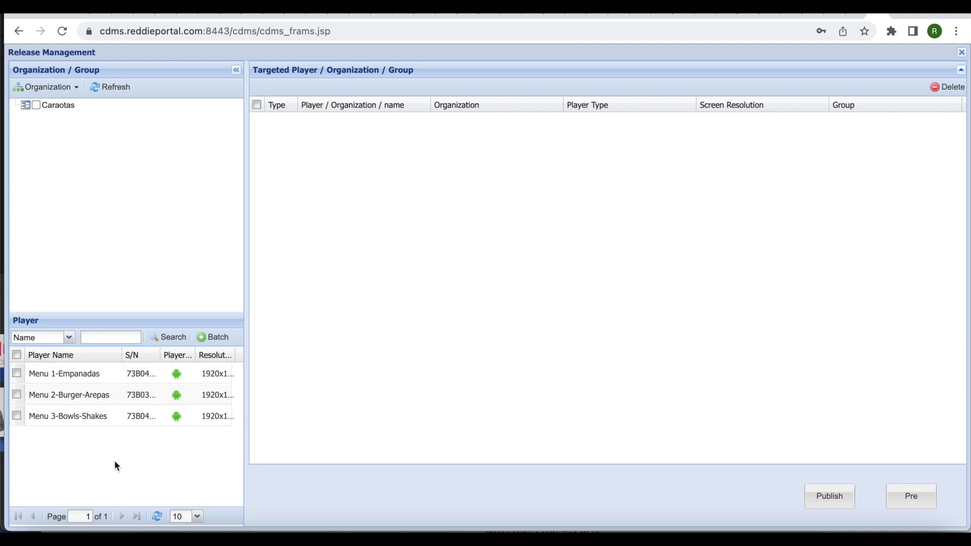
{"action": "left_click", "coordinate": [17, 373]}
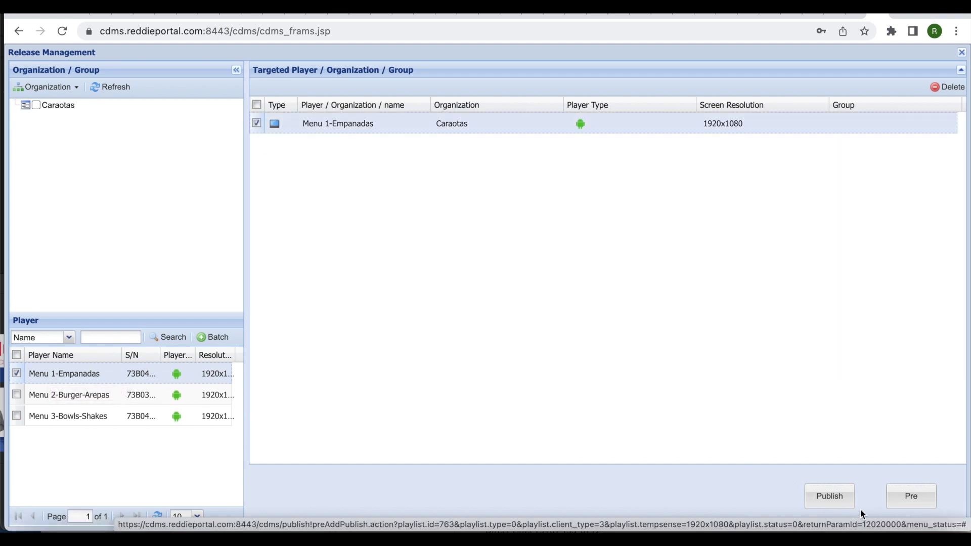
{"action": "left_click", "coordinate": [820, 501]}
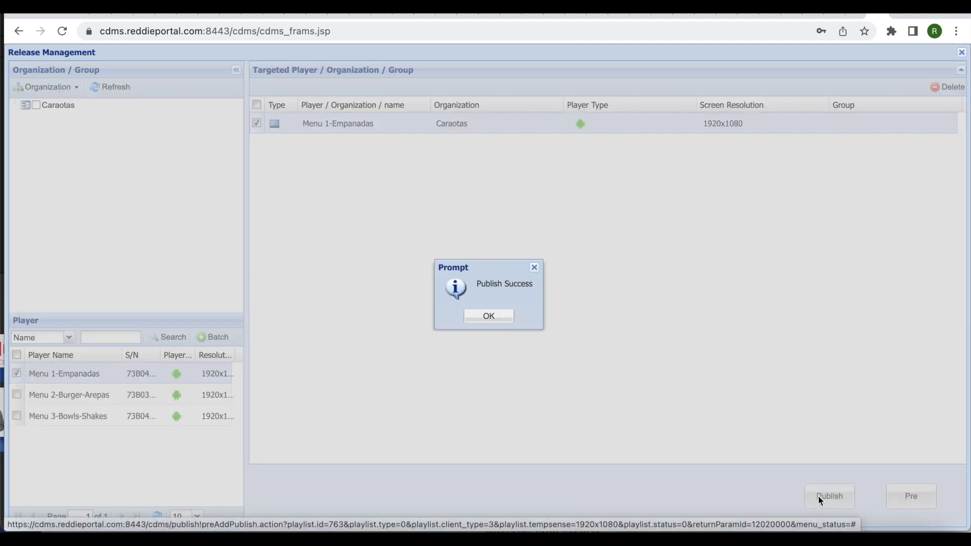
{"action": "left_click", "coordinate": [487, 318]}
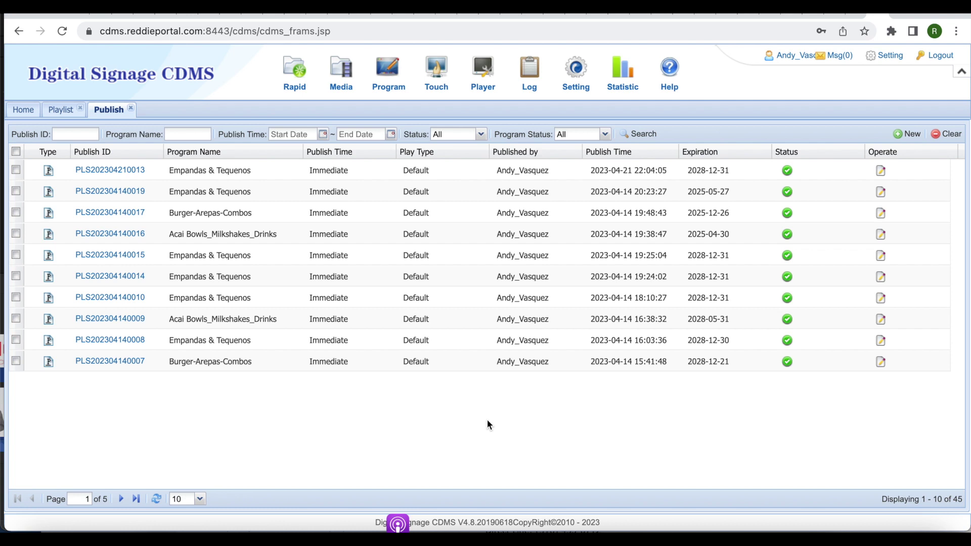
- Open the Player Monitor list and widen the Player Name column to show full names
{"action": "mouse_move", "coordinate": [485, 74]}
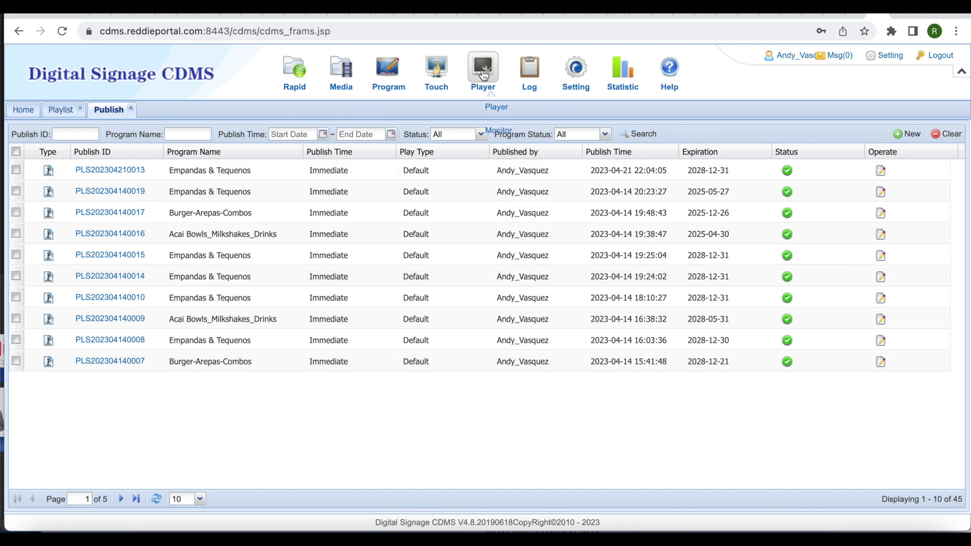
{"action": "left_click", "coordinate": [491, 130]}
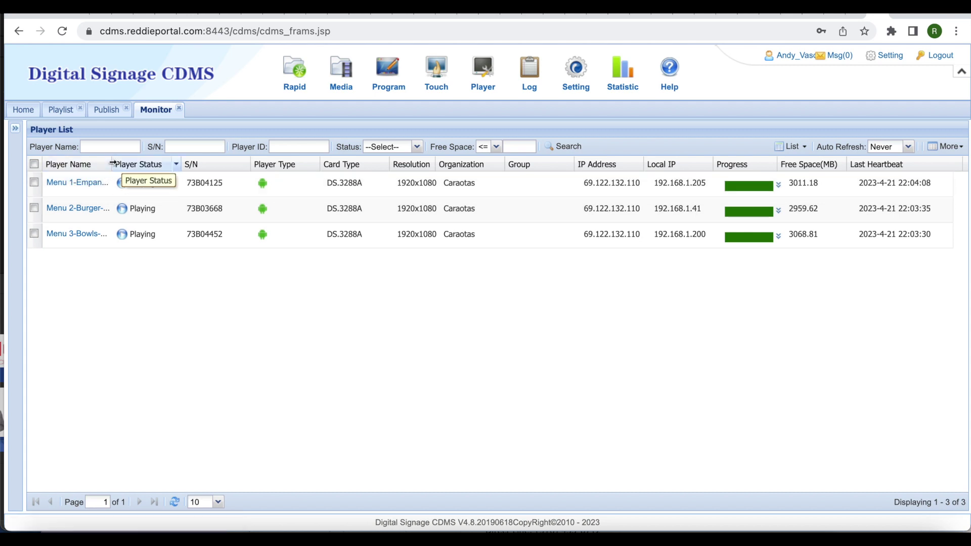
{"action": "left_click_drag", "start_coordinate": [113, 164], "coordinate": [157, 164]}
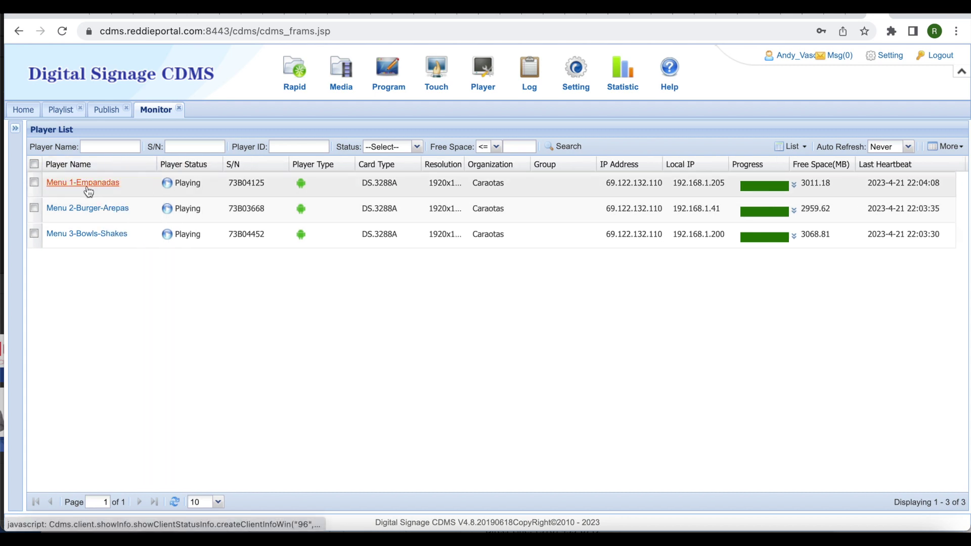
- Take a live screenshot from Menu 1-Empanadas, confirm BOWL shows $13.95, and close it
{"action": "right_click", "coordinate": [181, 185]}
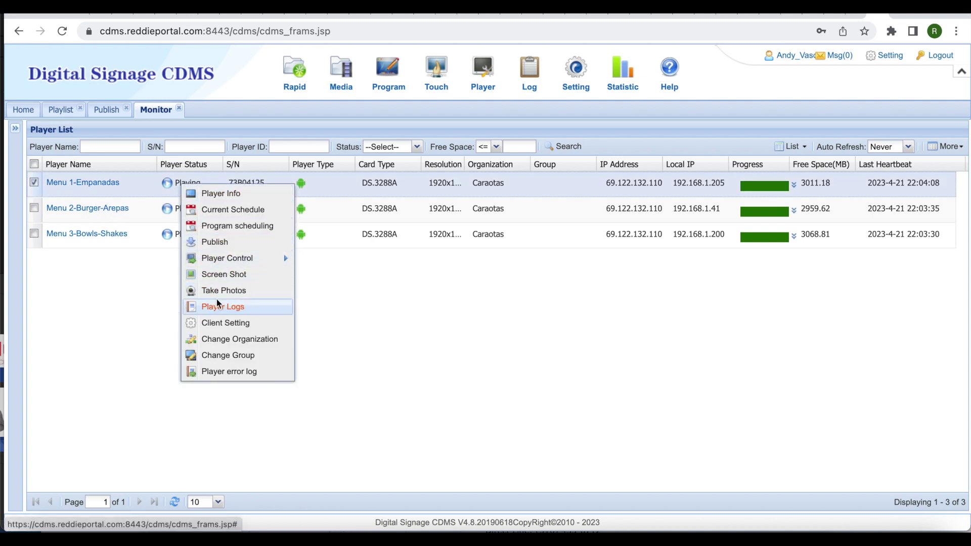
{"action": "left_click", "coordinate": [231, 275]}
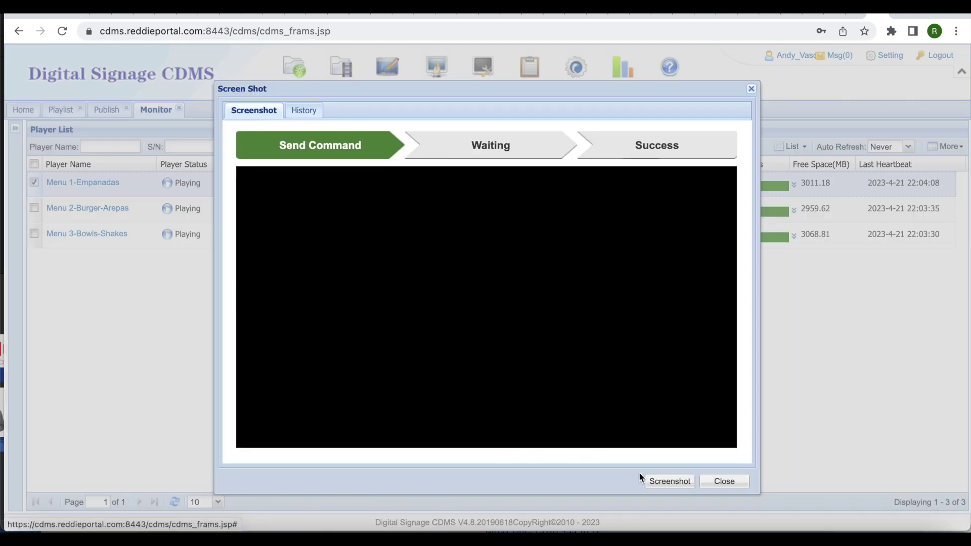
{"action": "left_click", "coordinate": [661, 481]}
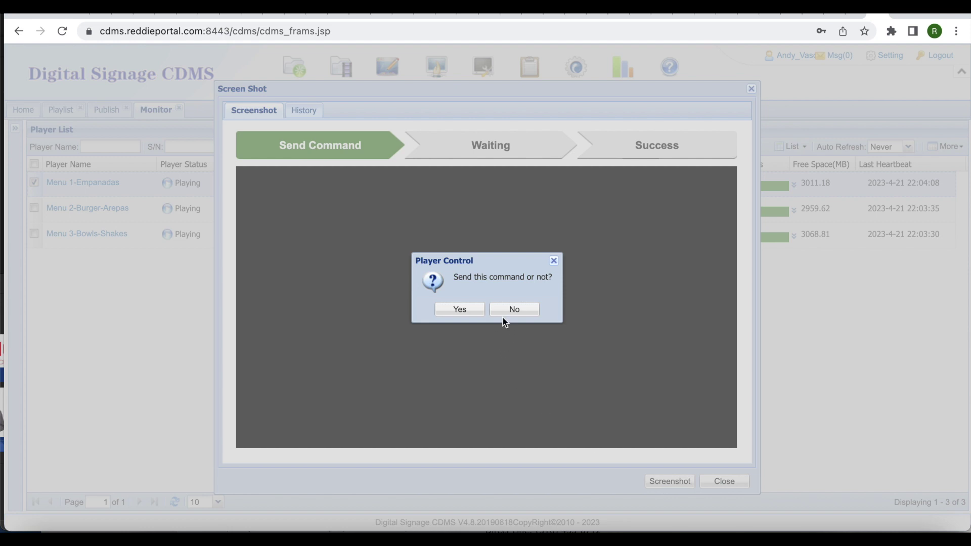
{"action": "left_click", "coordinate": [462, 312]}
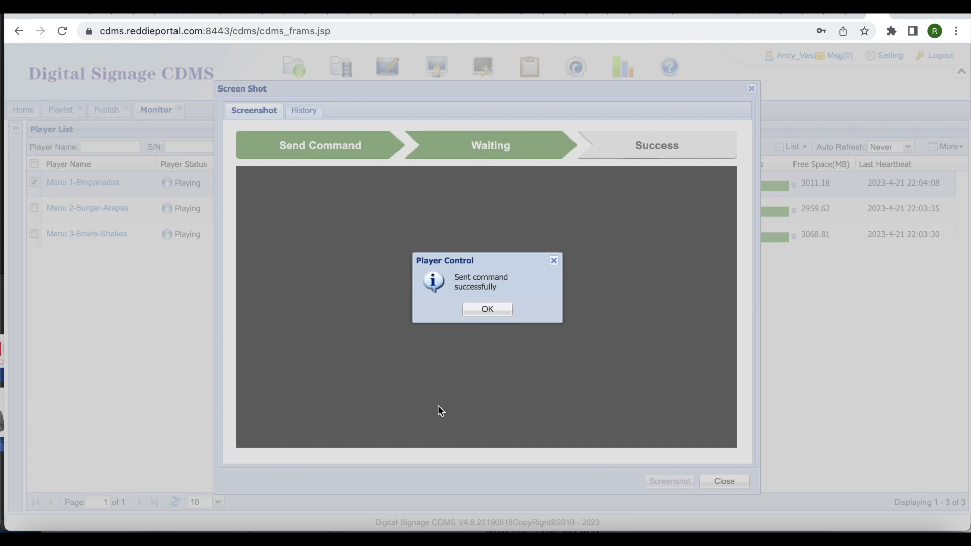
{"action": "left_click", "coordinate": [487, 312]}
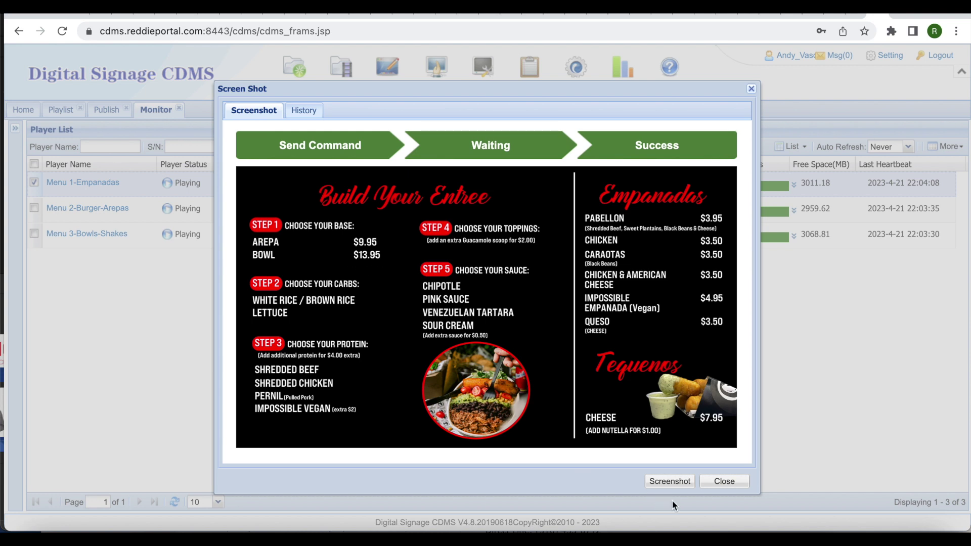
{"action": "left_click", "coordinate": [725, 482]}
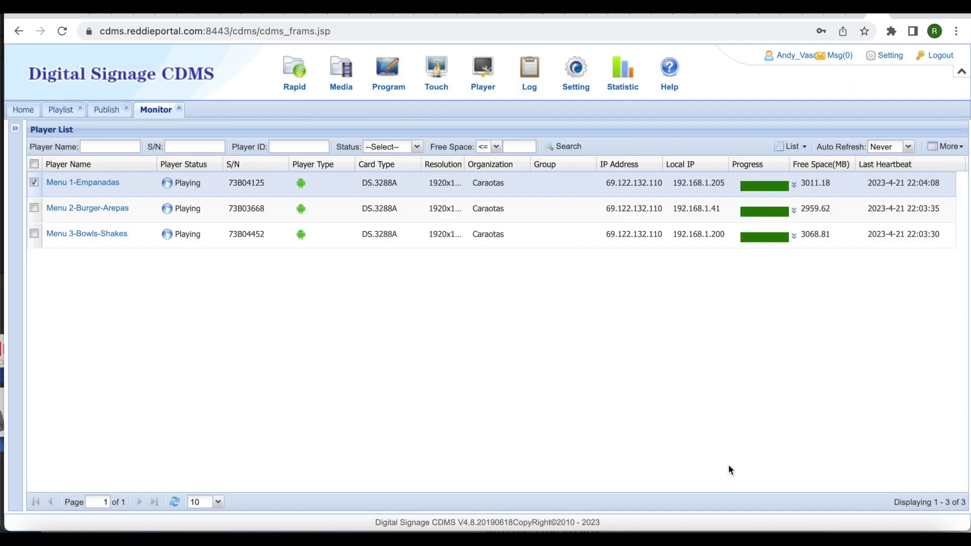